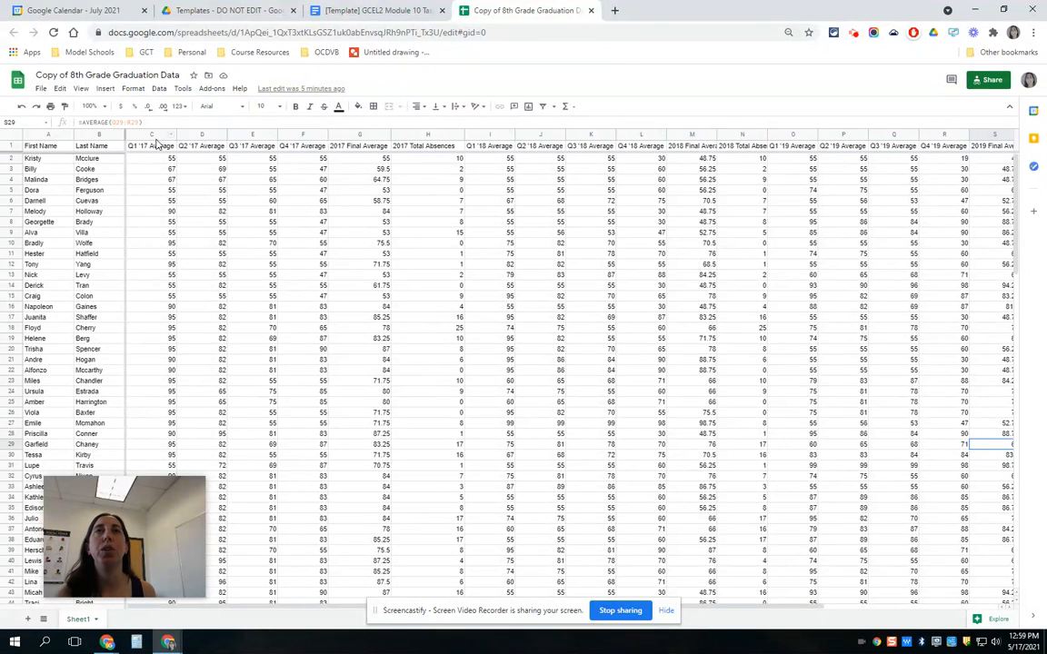
Step: Add a conditional formatting rule to the Q1 '17 Average column for values less than 65
click(156, 134)
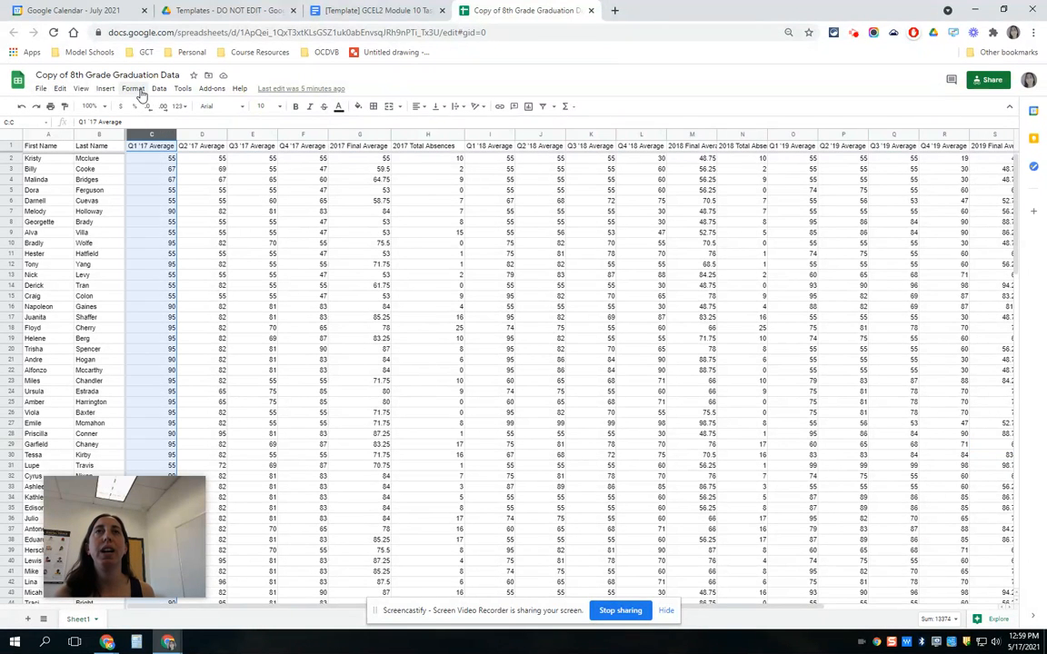
click(134, 88)
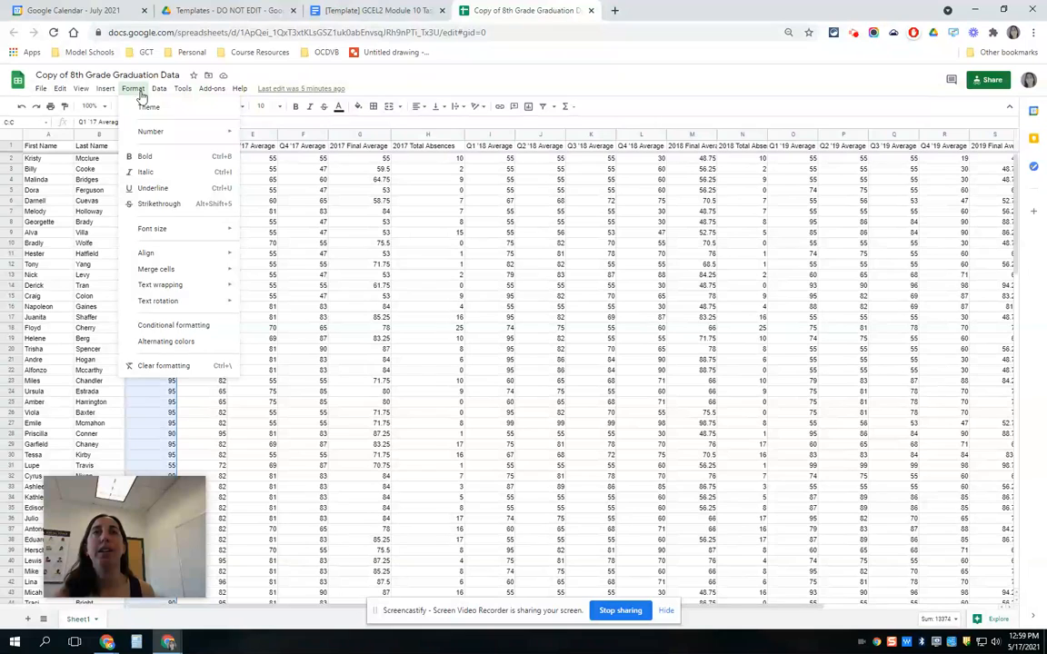
click(193, 325)
click(903, 246)
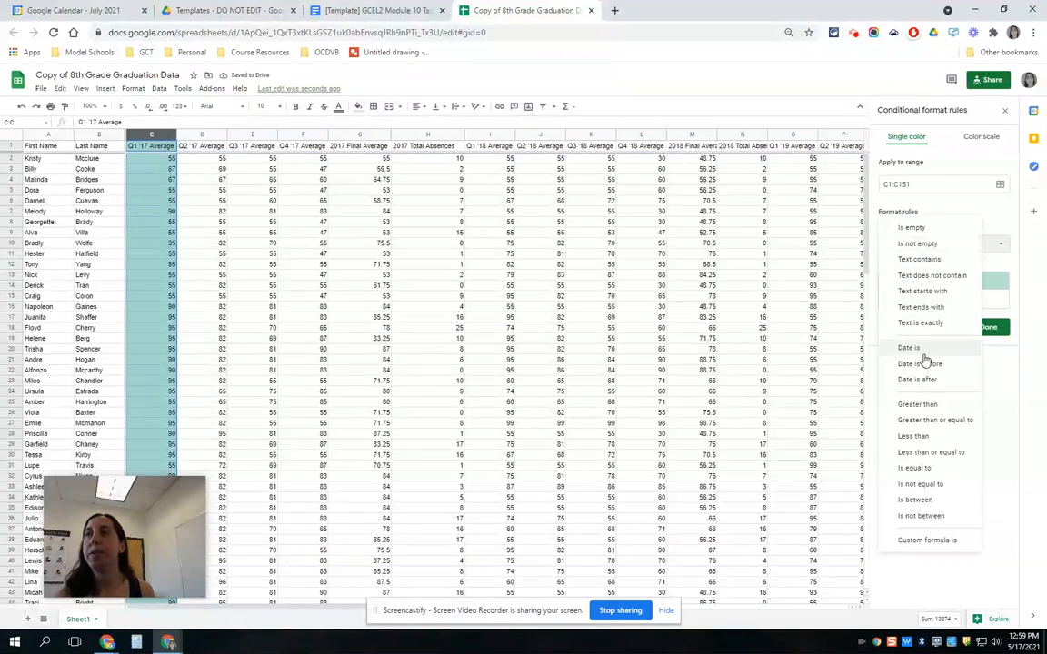
click(927, 437)
click(906, 266)
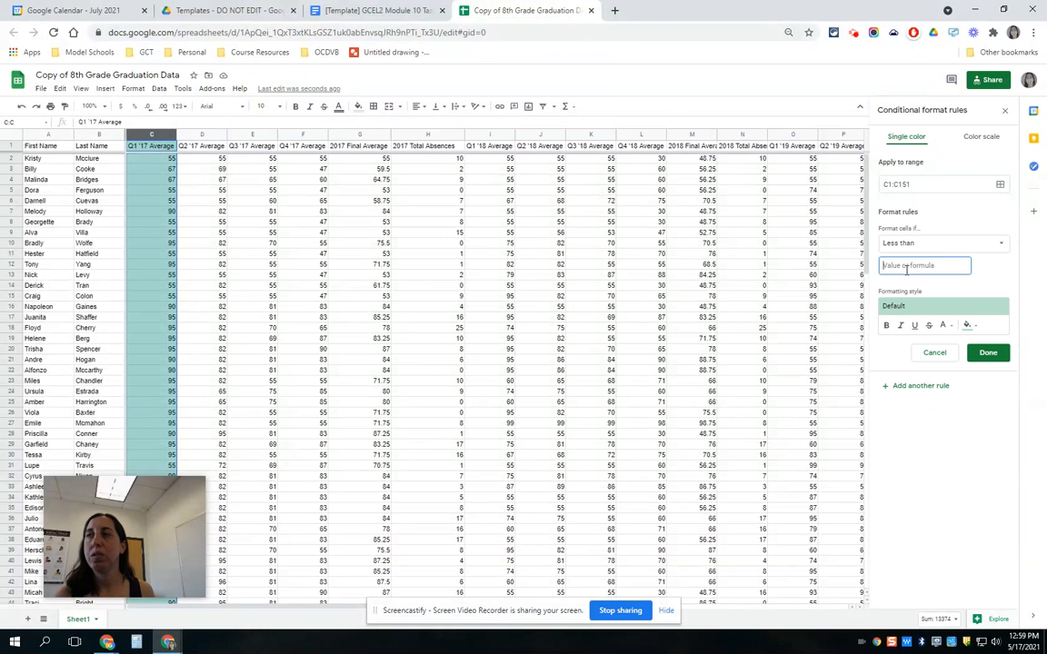
text(65)
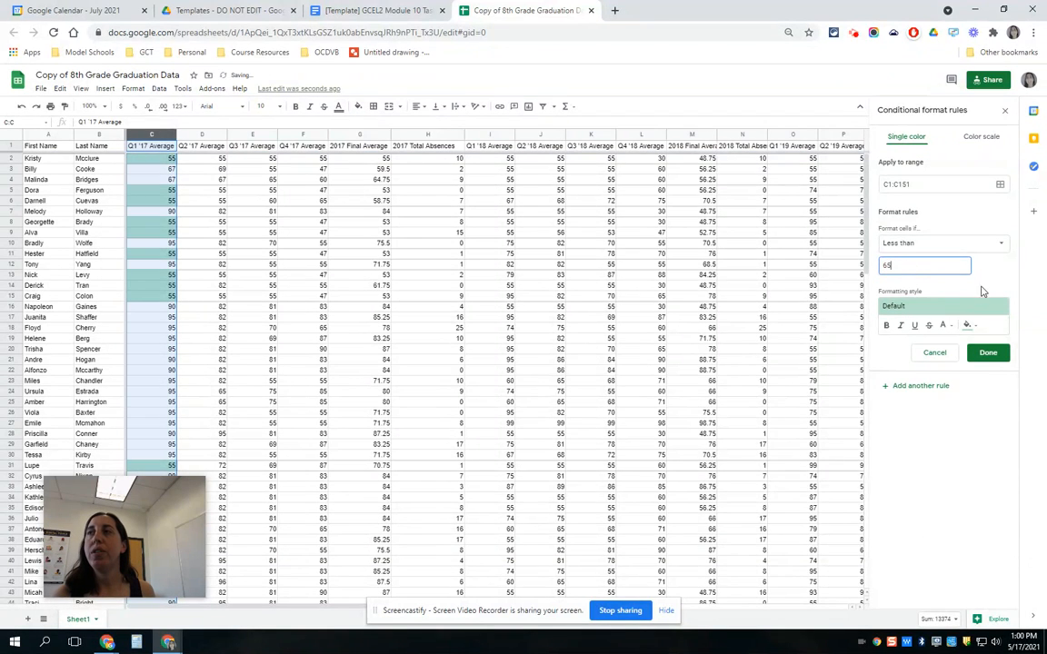
Step: Set the less-than-65 rule's fill colour to red, save the rule and close the conditional formatting rules
click(976, 327)
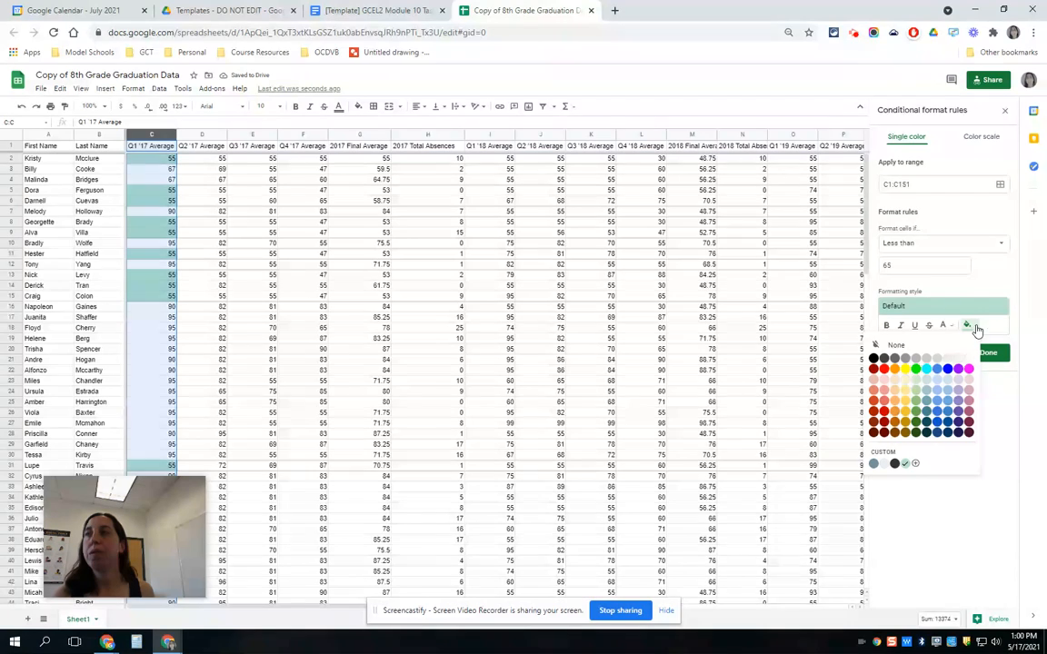
click(904, 343)
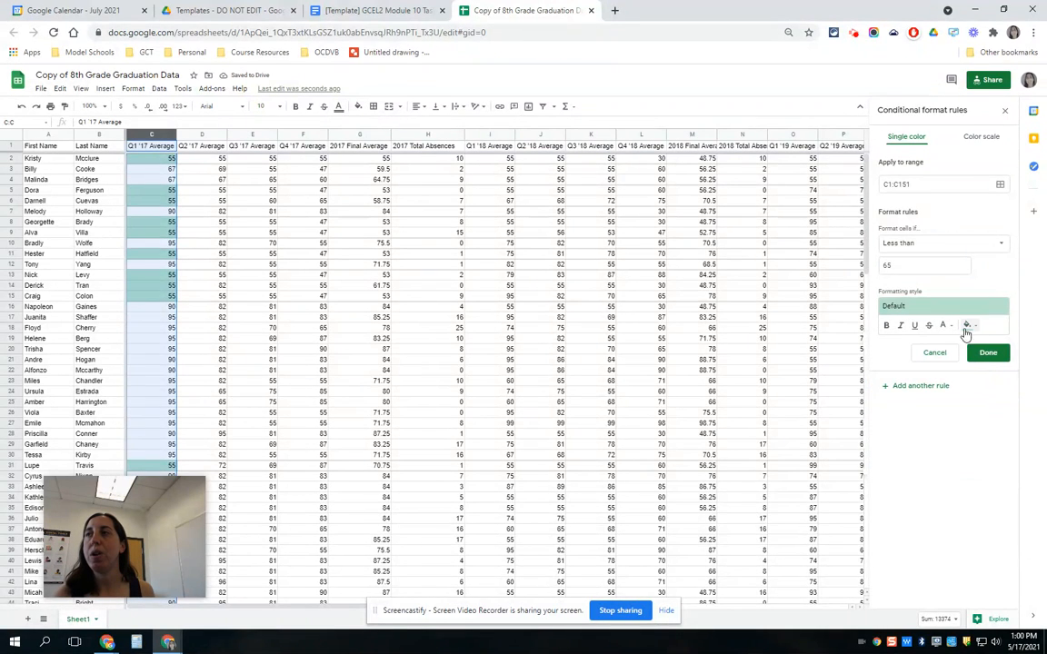
click(968, 326)
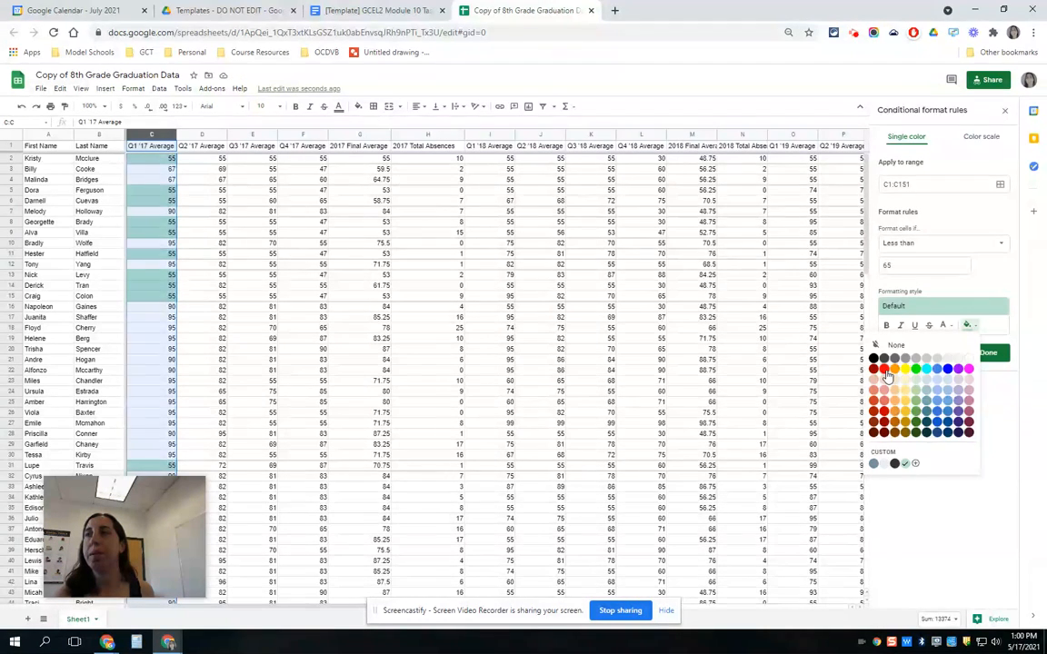
click(889, 368)
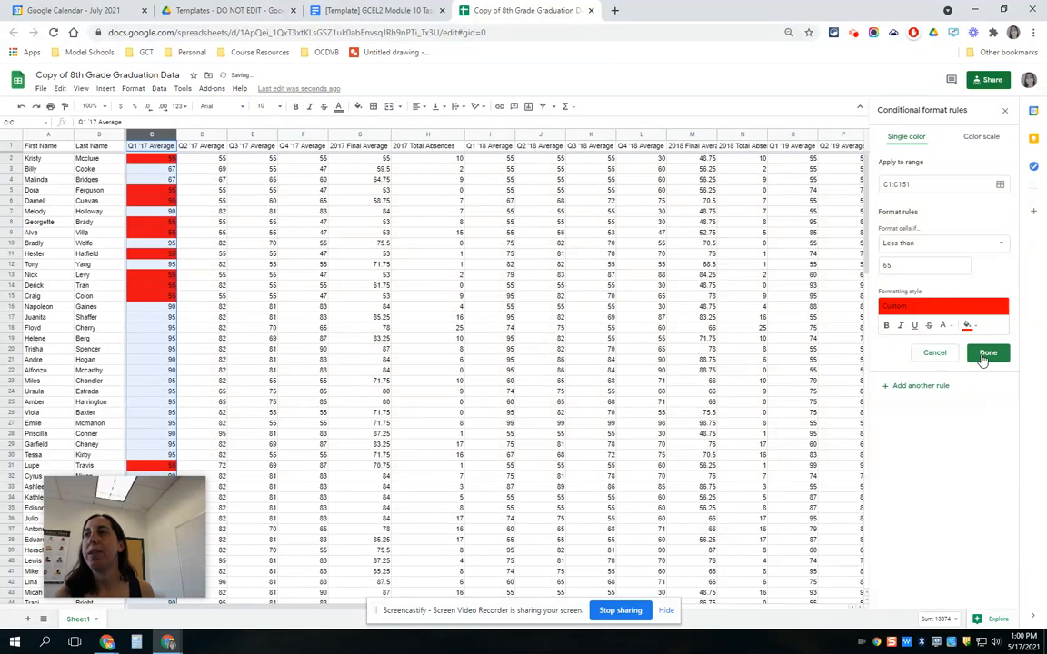
click(986, 354)
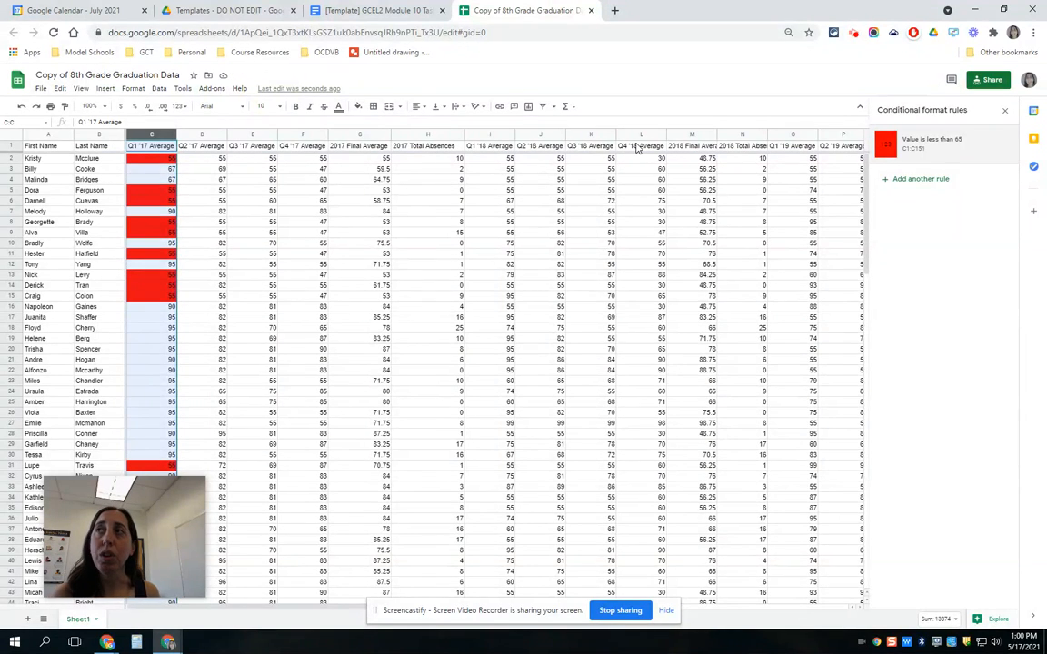
click(1006, 114)
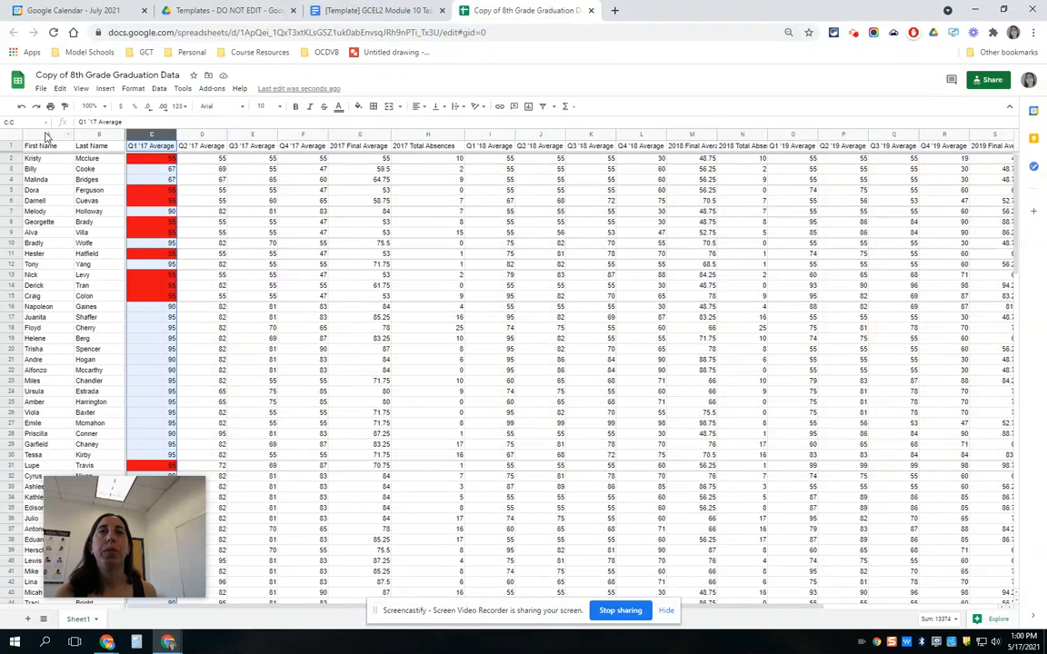
Step: Select the First Name and Last Name columns and fit the Recommended for Graduation column's width to its header
drag(47, 135, 99, 134)
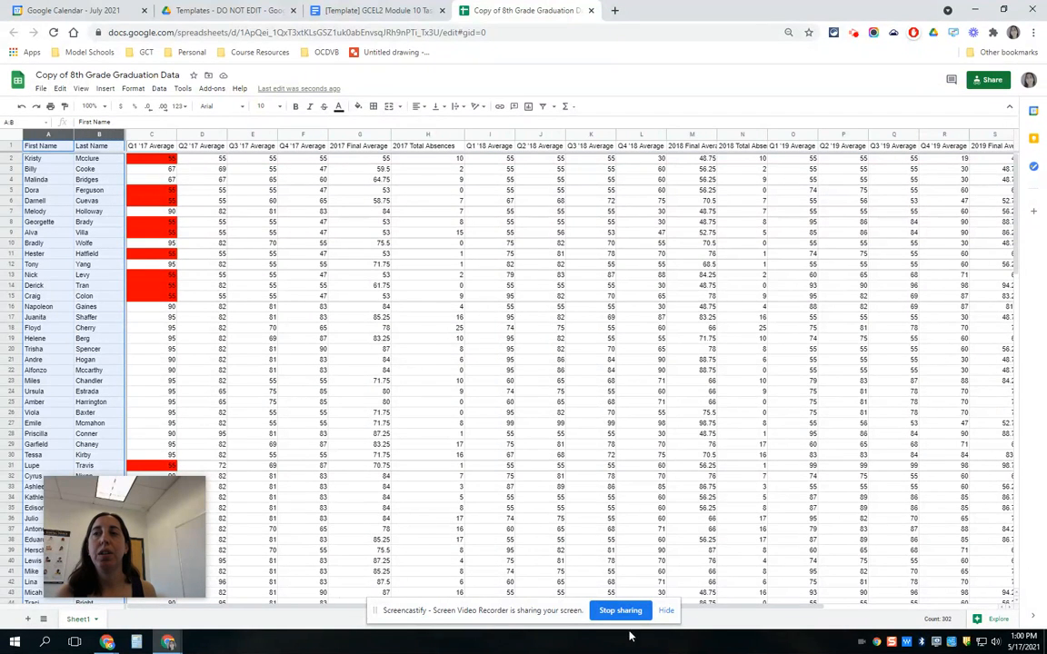
drag(292, 606, 556, 628)
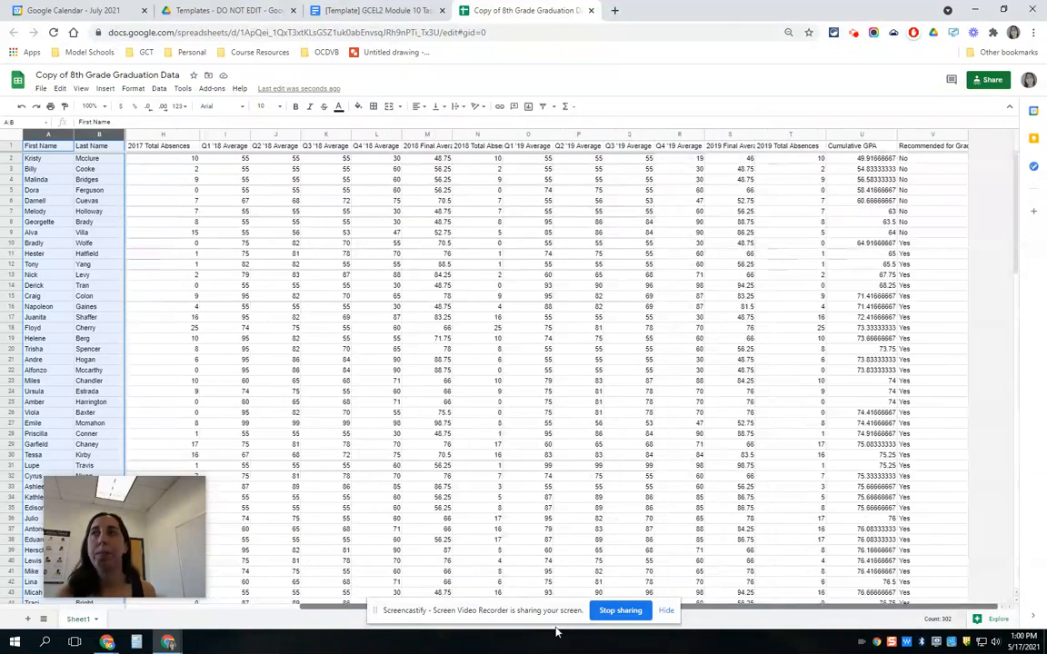
double_click(968, 135)
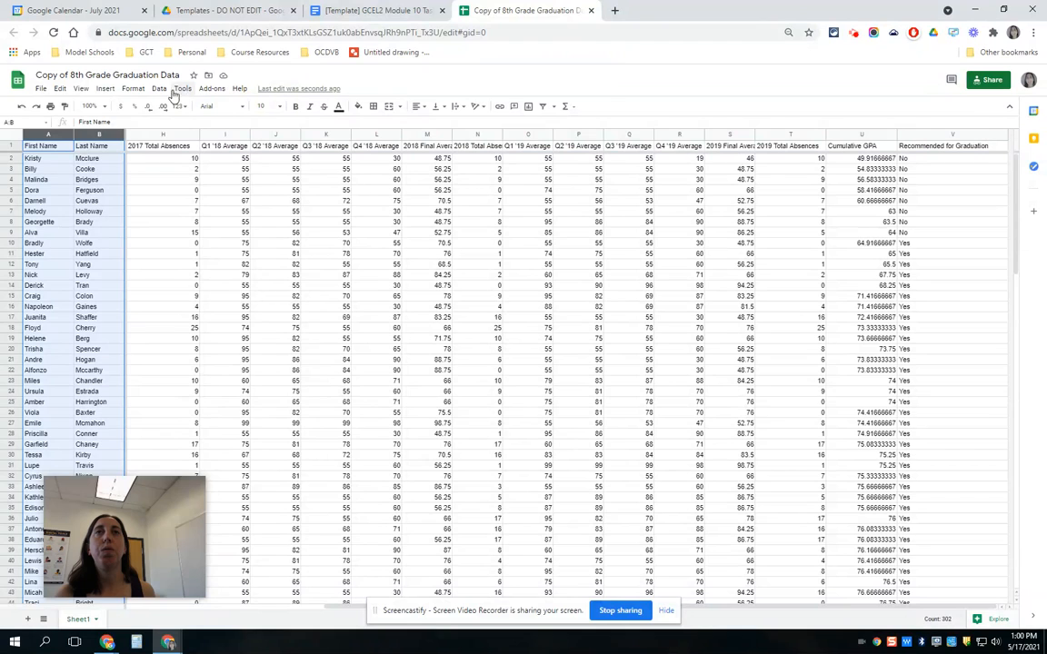
Step: Start a custom-formula conditional formatting rule on the First Name and Last Name columns with a yellow fill
click(134, 91)
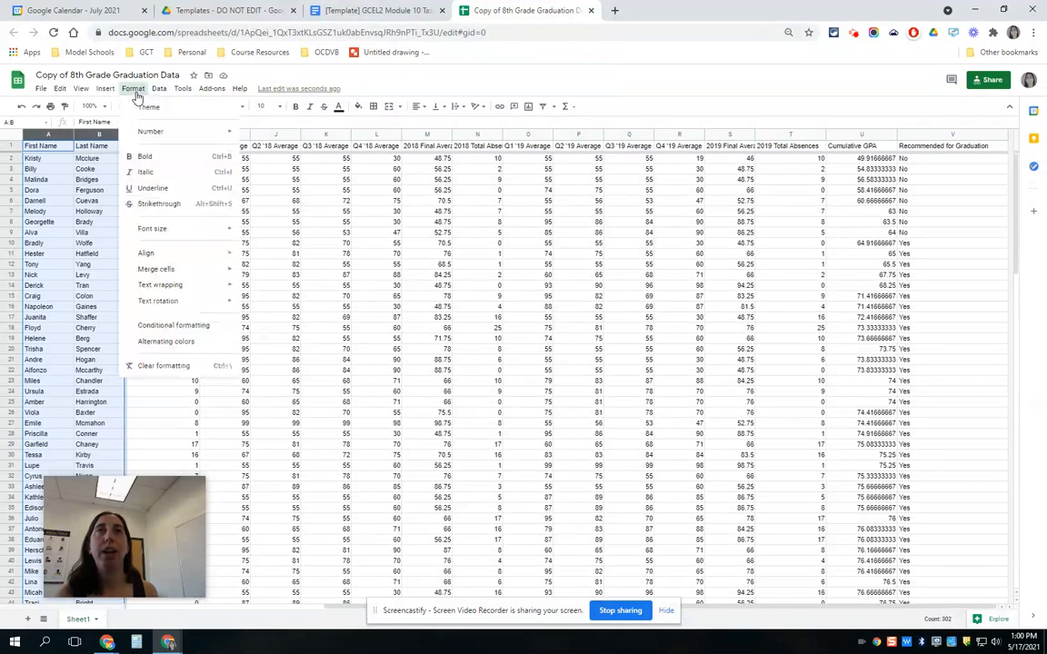
click(168, 326)
click(931, 249)
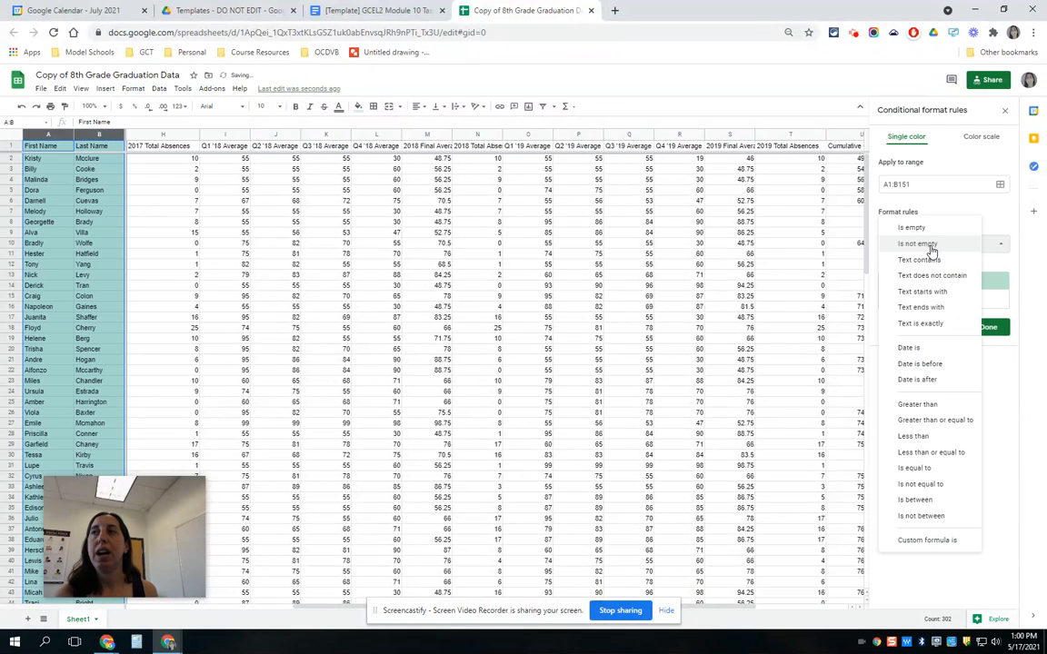
click(936, 541)
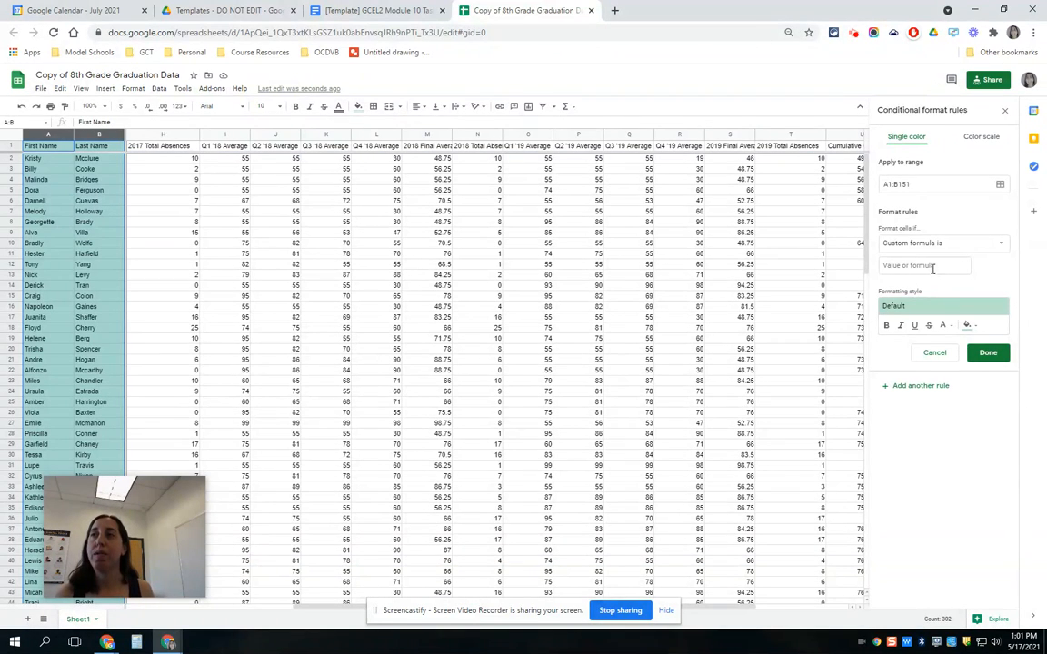
click(968, 326)
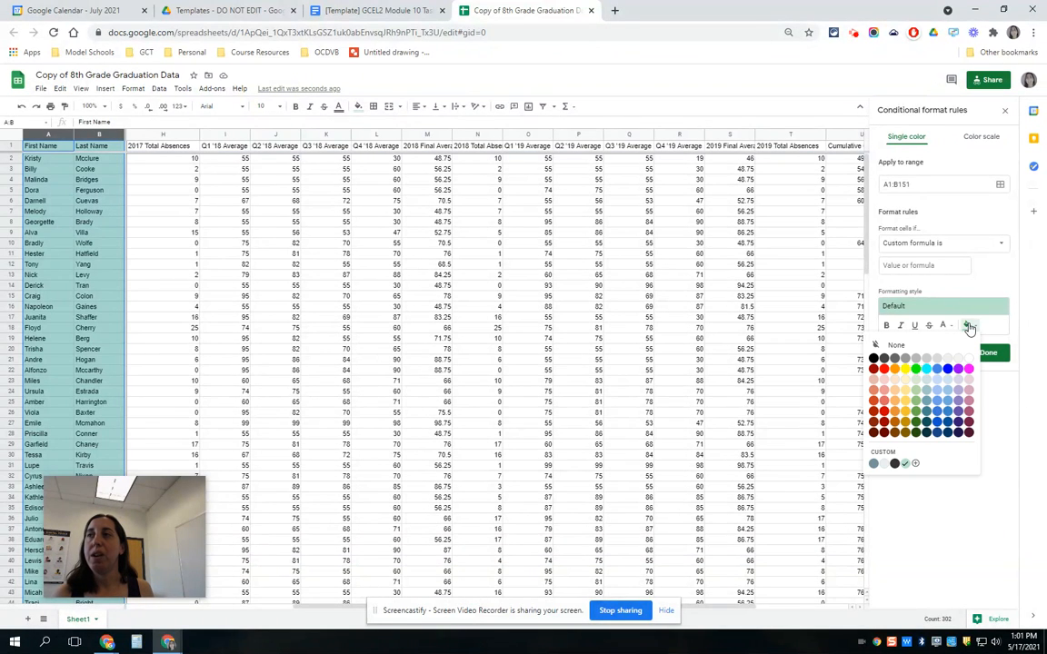
click(906, 369)
Step: Enter =$V2="No" as the rule's custom formula, referring to the Recommended for Graduation column
click(903, 266)
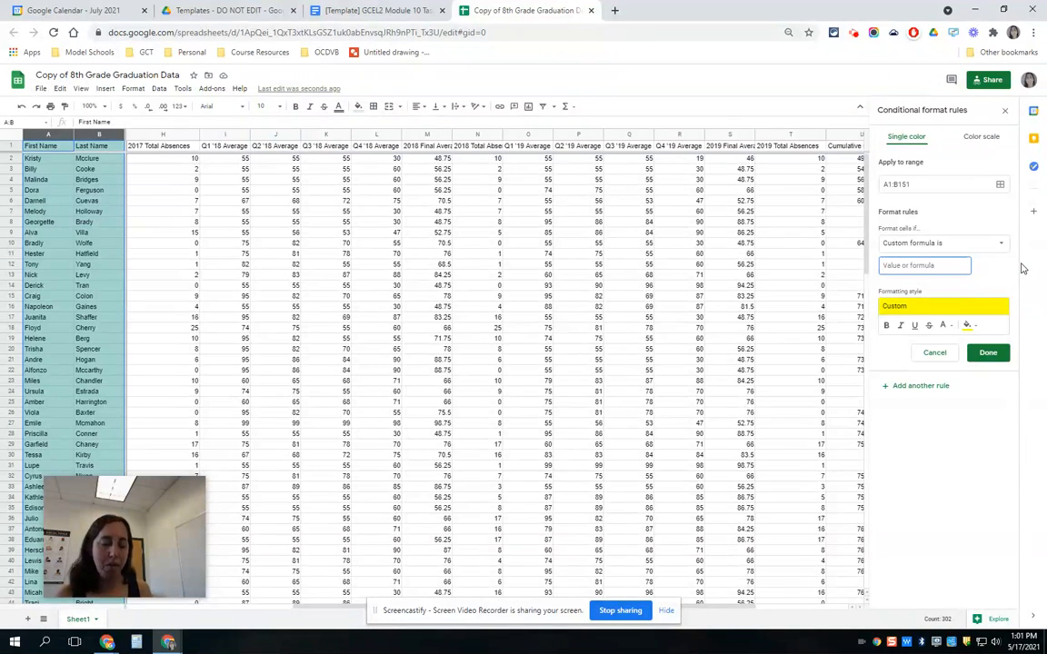
text(=)
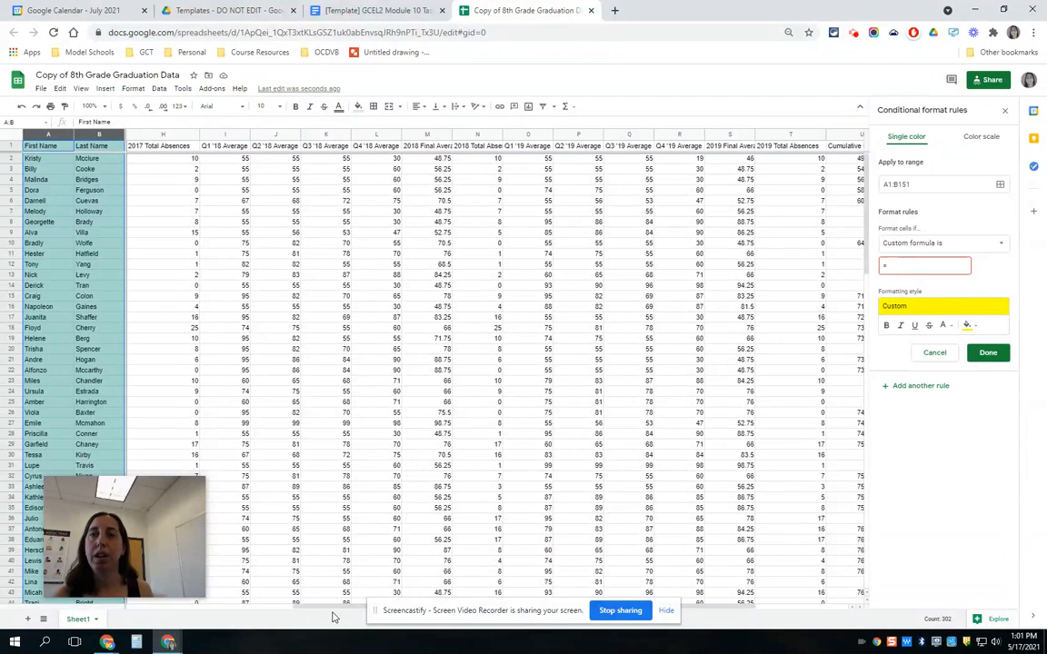
drag(329, 612, 618, 611)
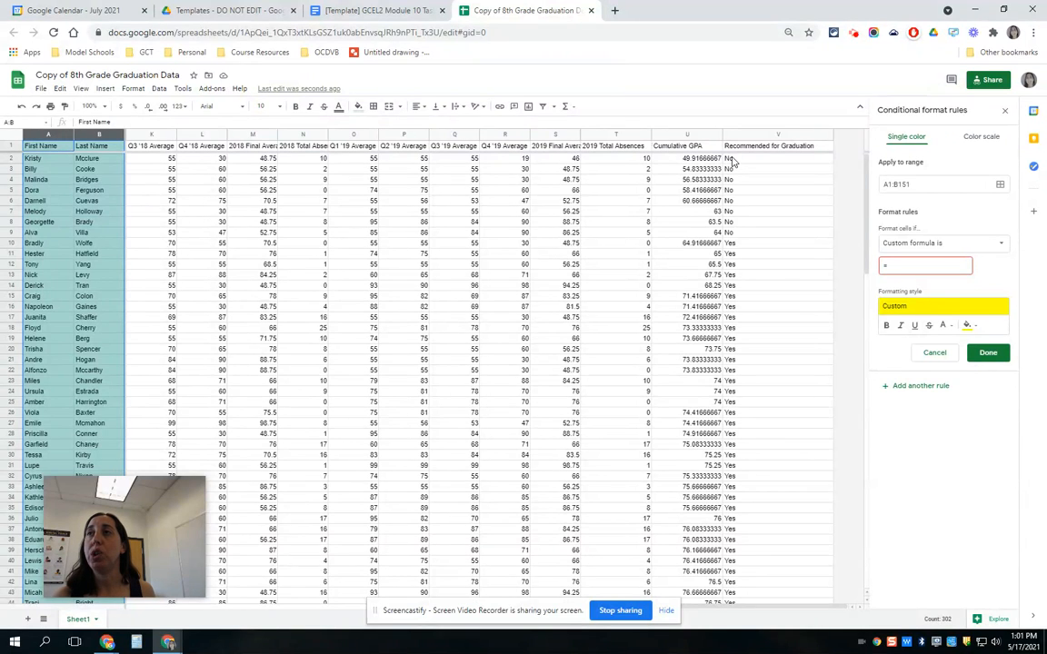
click(919, 263)
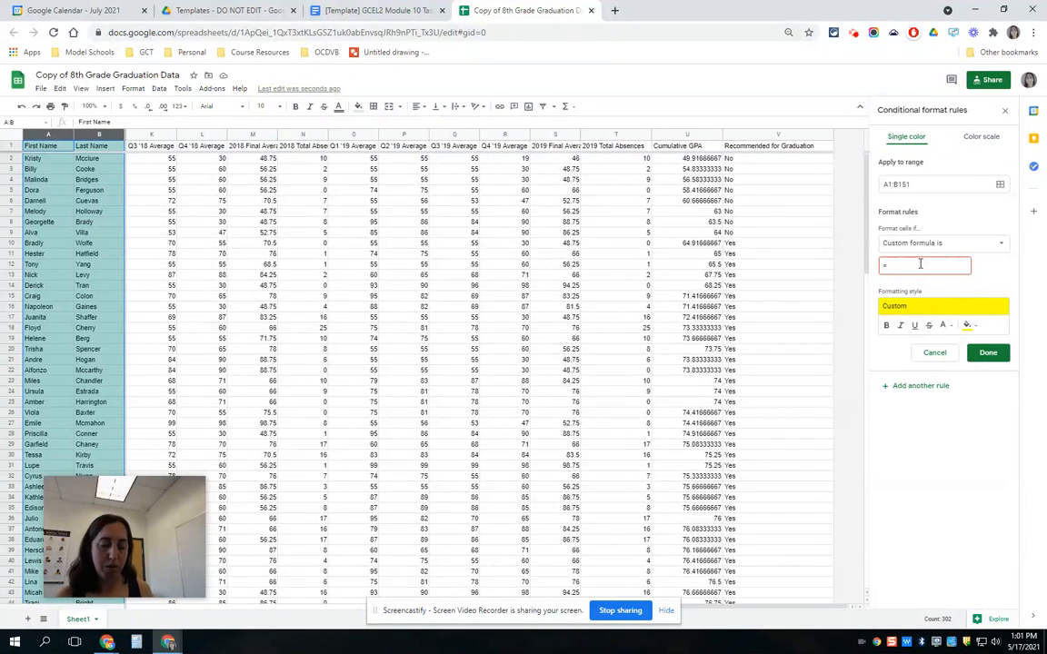
text(V2=N)
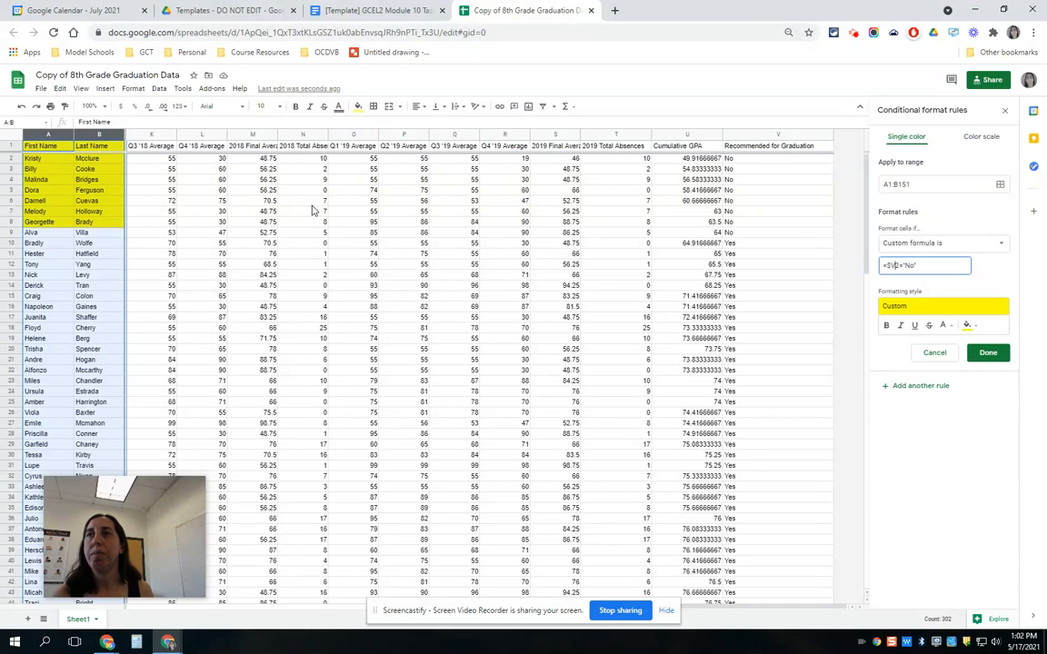
Step: Check a student's name cells against the first Recommended for Graduation cells and save the custom-formula rule
drag(39, 173, 109, 172)
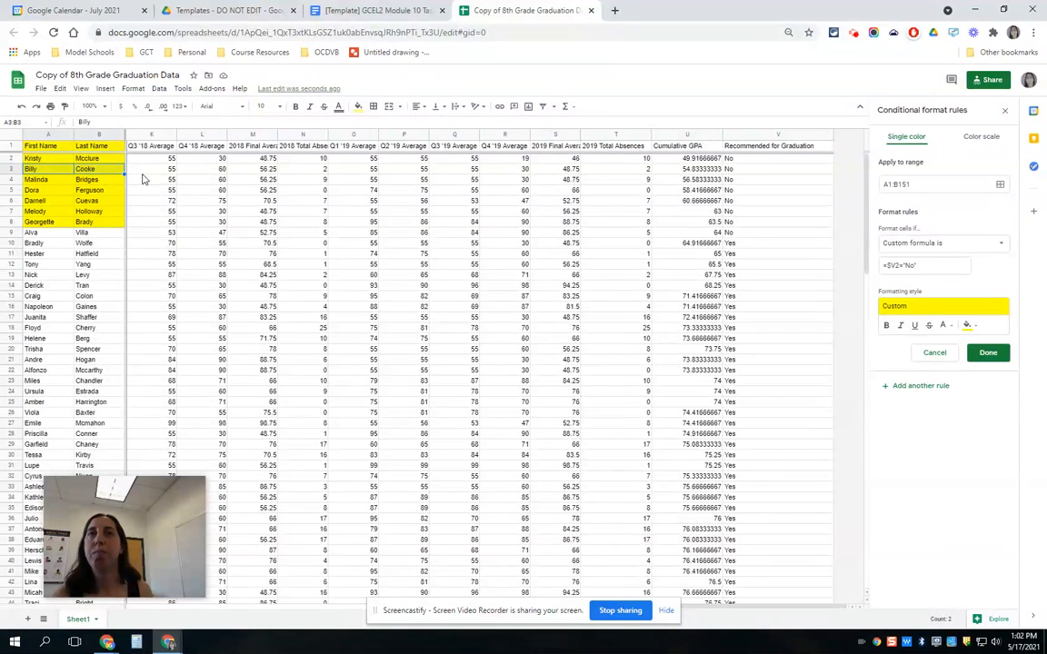
click(754, 160)
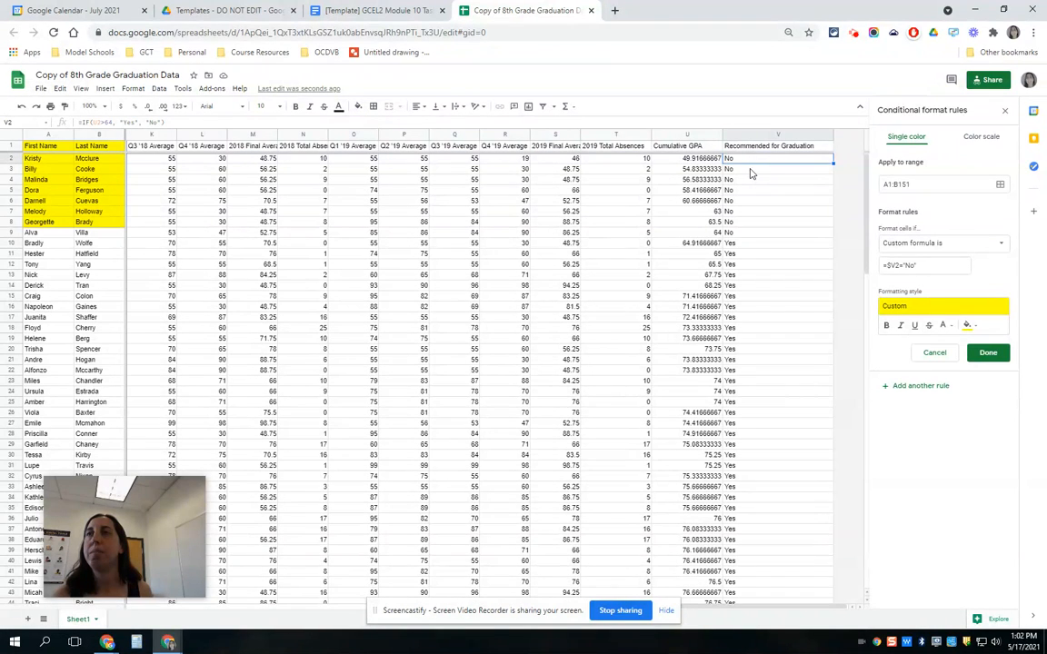
click(751, 173)
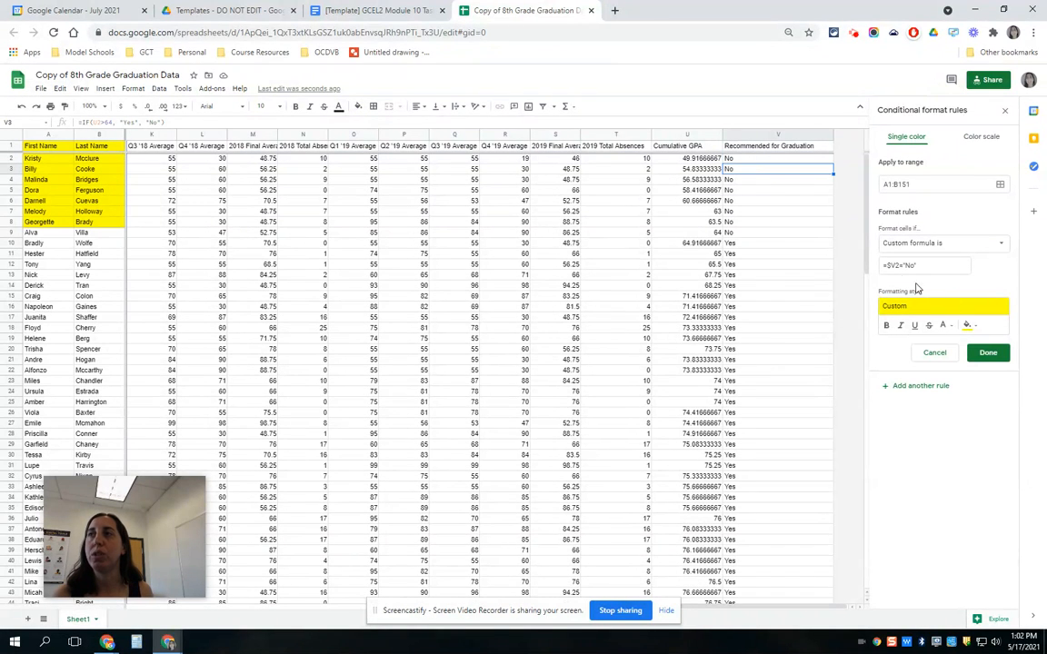
text(")
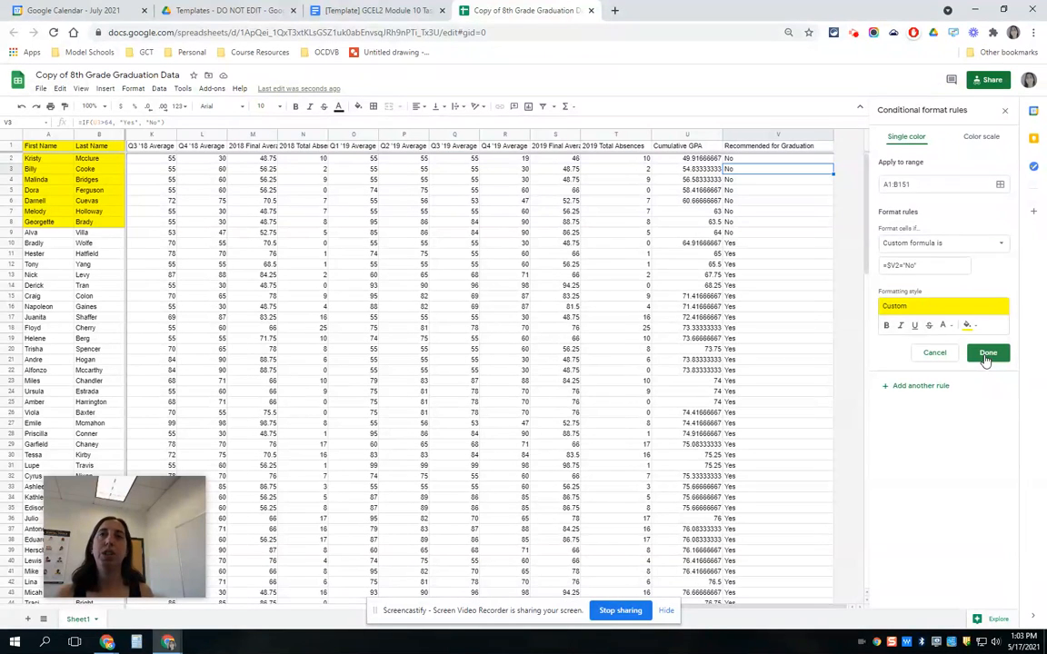
click(986, 359)
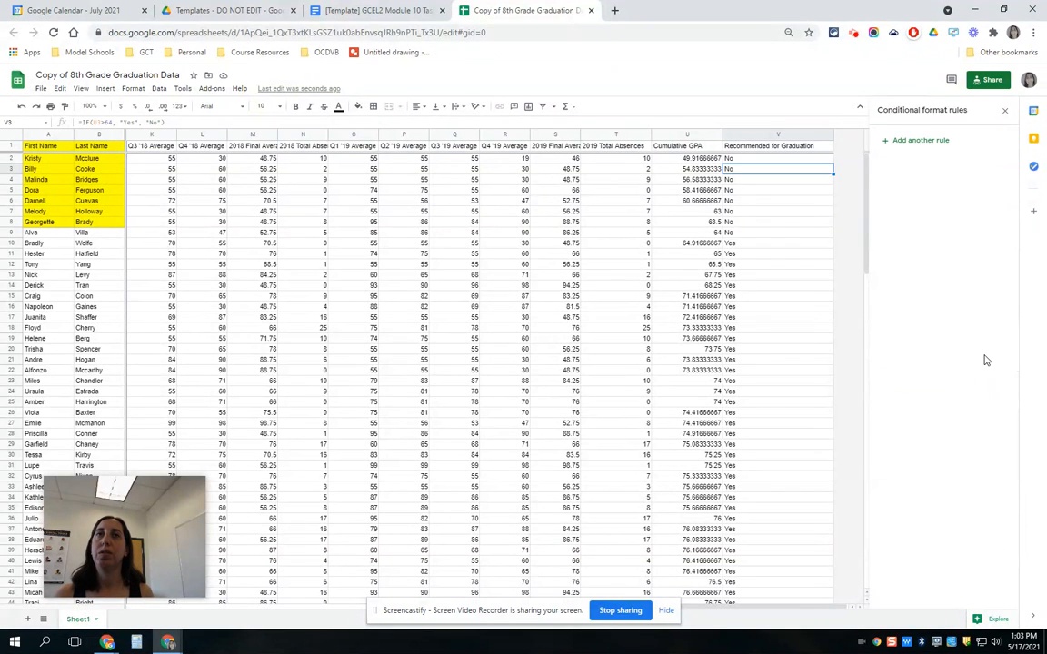